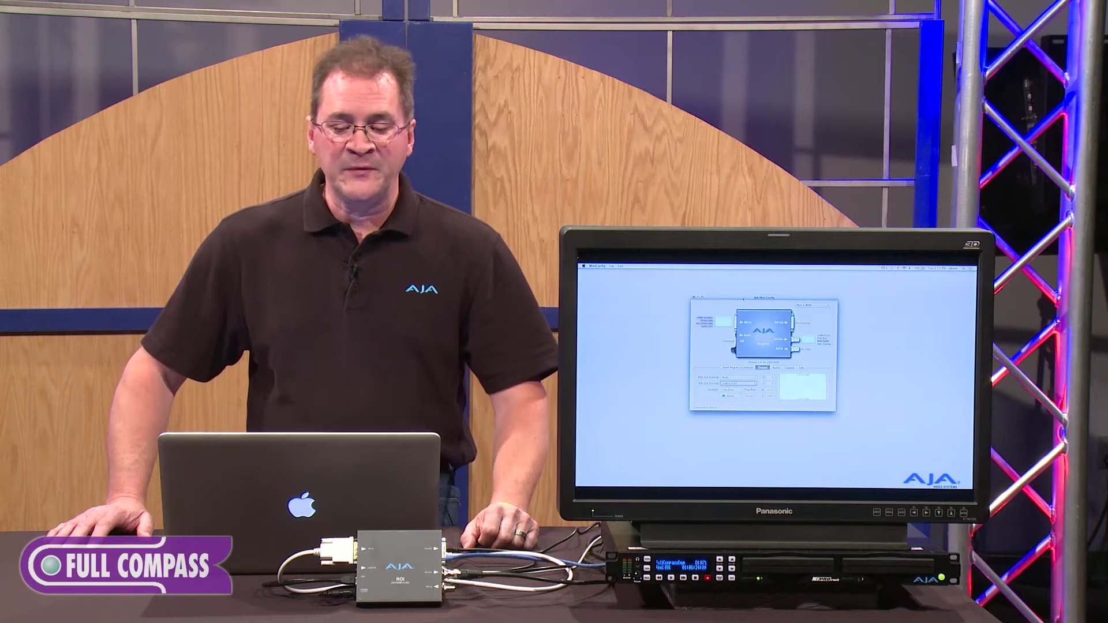
Step: Nudge the Mini Config window and switch to the AJA ROI display settings in System Preferences
drag(743, 299, 748, 294)
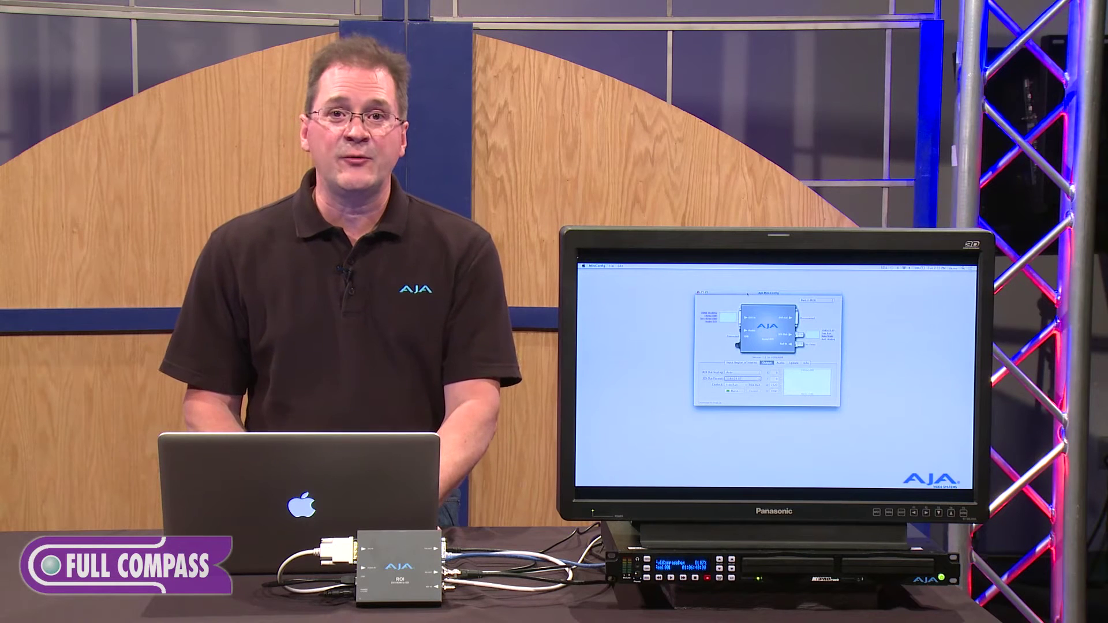
key(super+Tab)
key(super+Tab)
key(super+Tab)
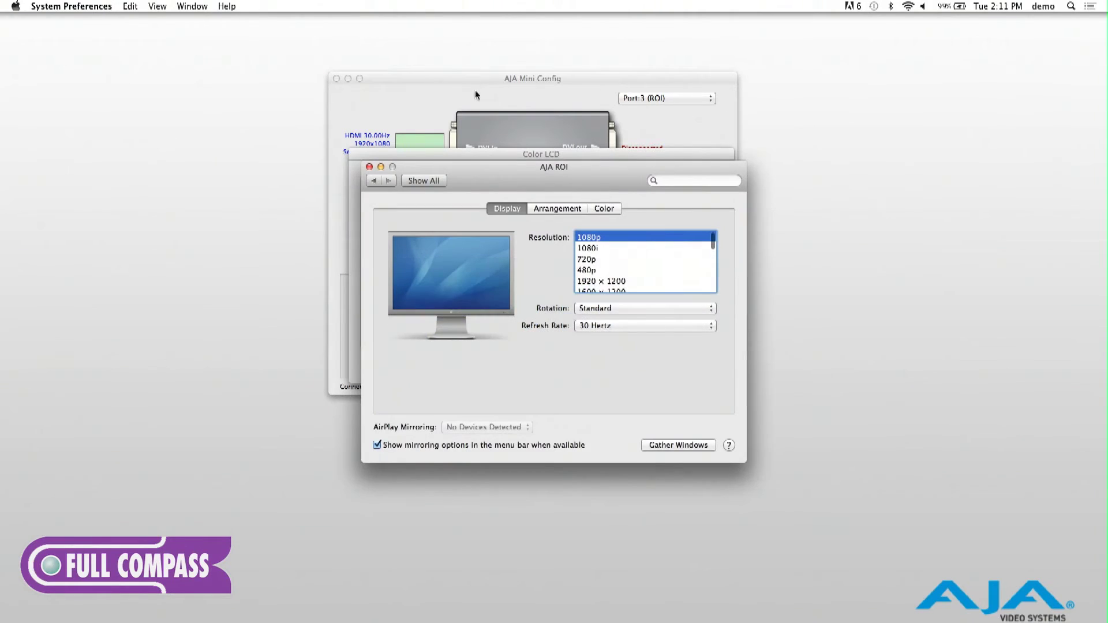
Step: Pick 720 × 576 from the bottom of the AJA ROI Resolution list
drag(508, 173, 501, 150)
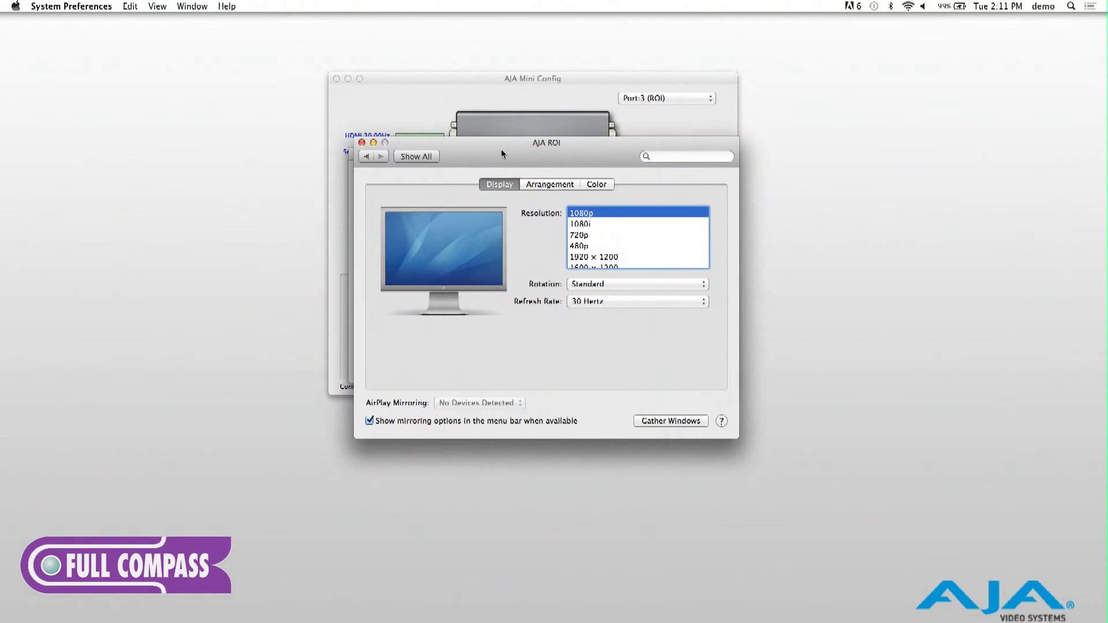
scroll(600, 234, down, 10)
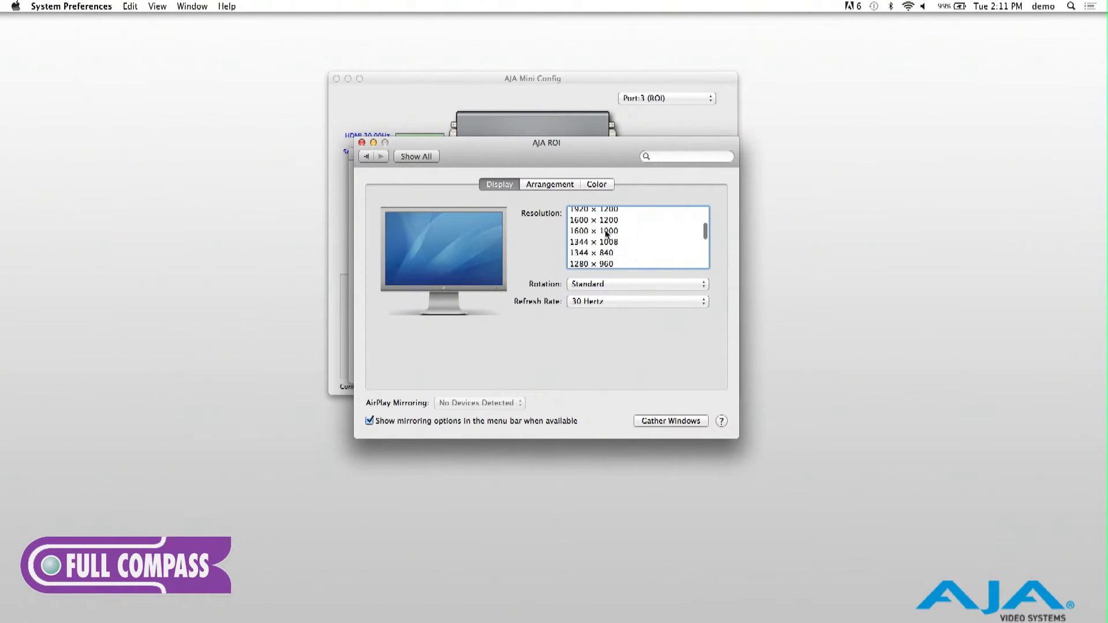
scroll(607, 233, down, 5)
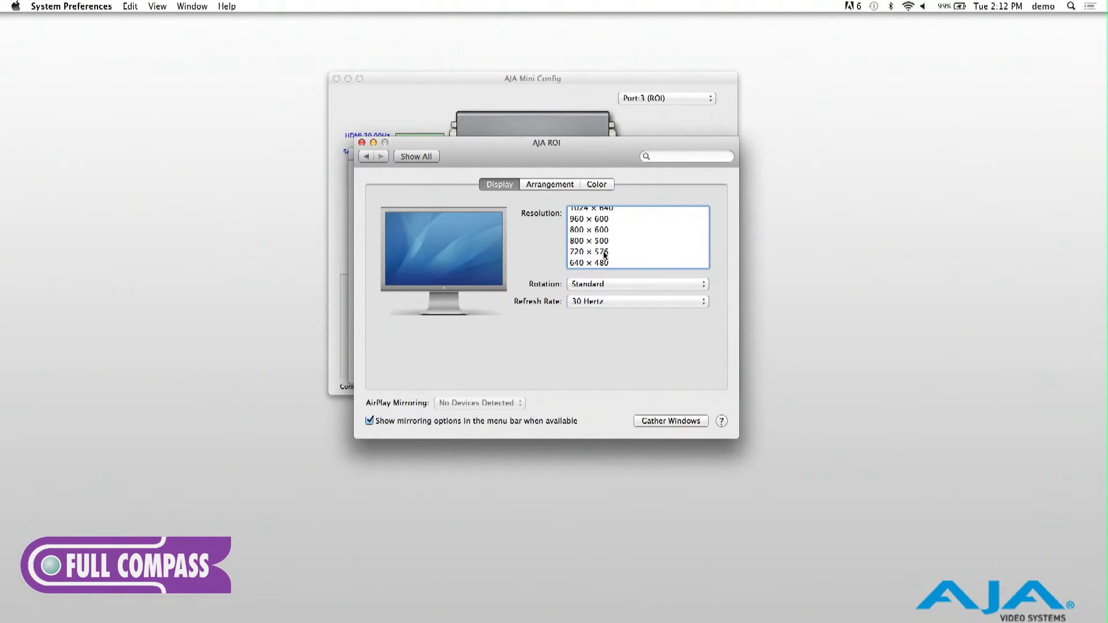
click(604, 252)
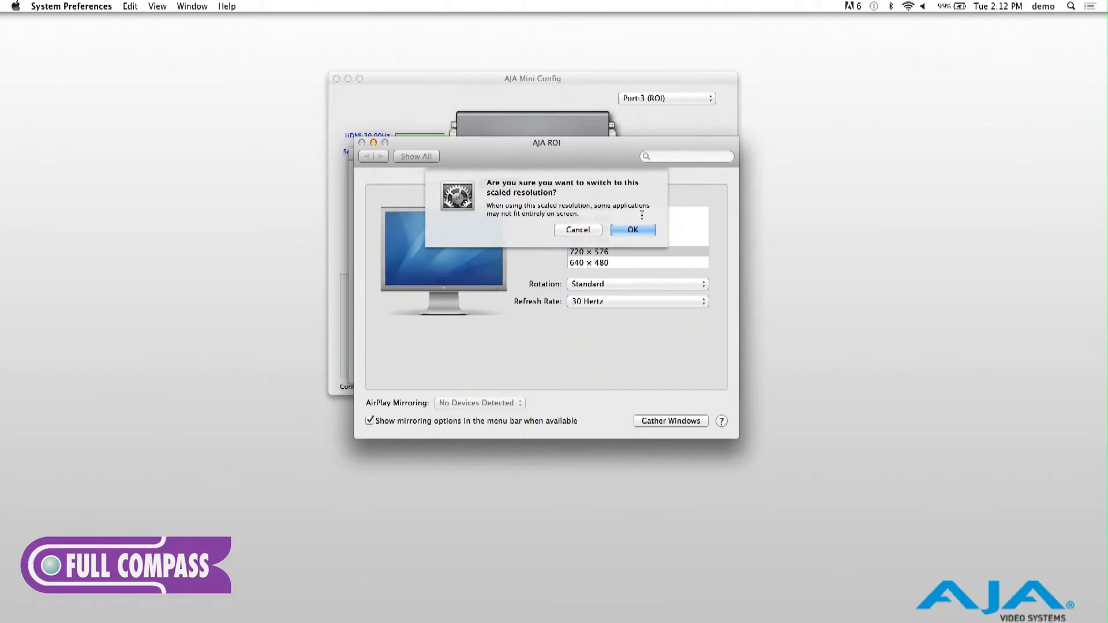
Step: Accept scaled 720 × 576, revert the AJA ROI display to 1080p, then bring Mini Config forward
click(632, 229)
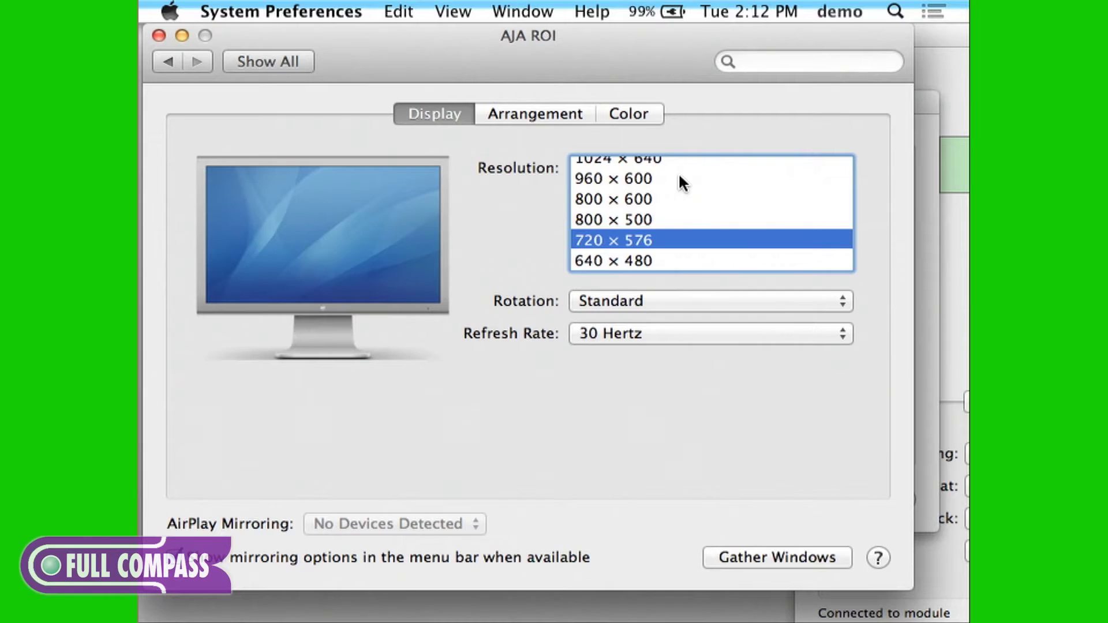
scroll(680, 176, up, 5)
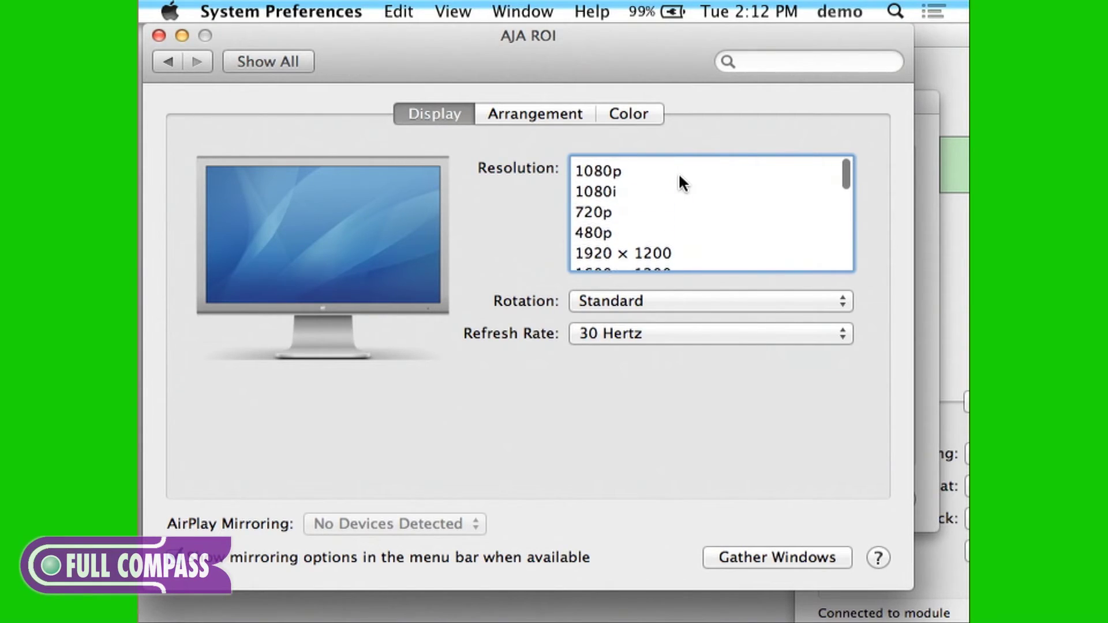
click(595, 164)
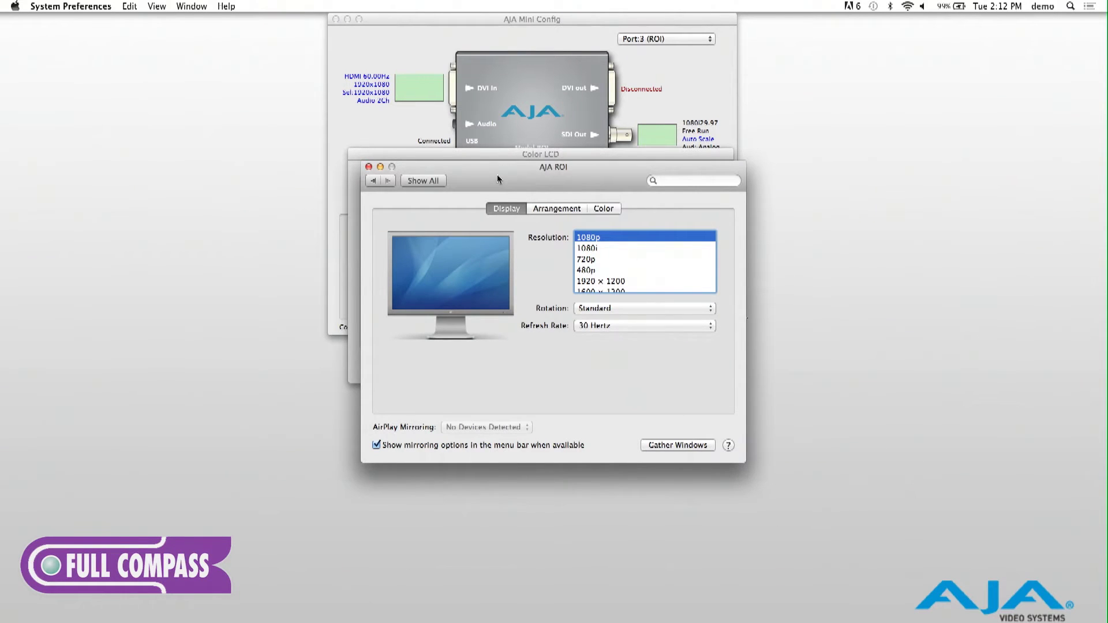
key(super+q)
drag(486, 28, 489, 88)
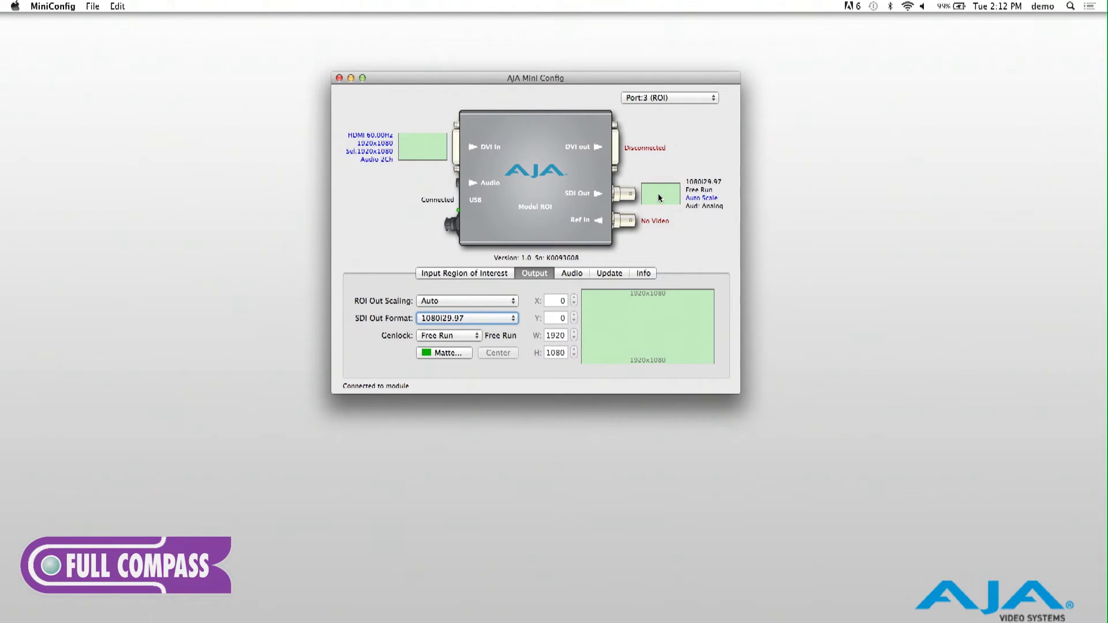
Step: Set the AJA ROI Refresh Rate to 60 Hertz (NTSC), then return to Mini Config
key(super+Tab)
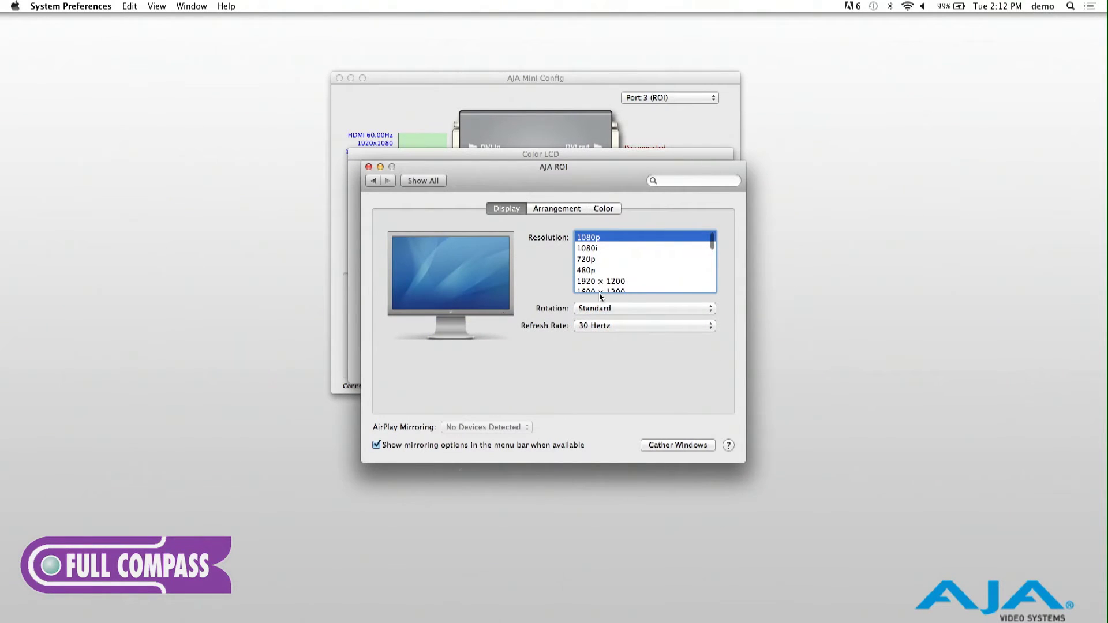
click(601, 328)
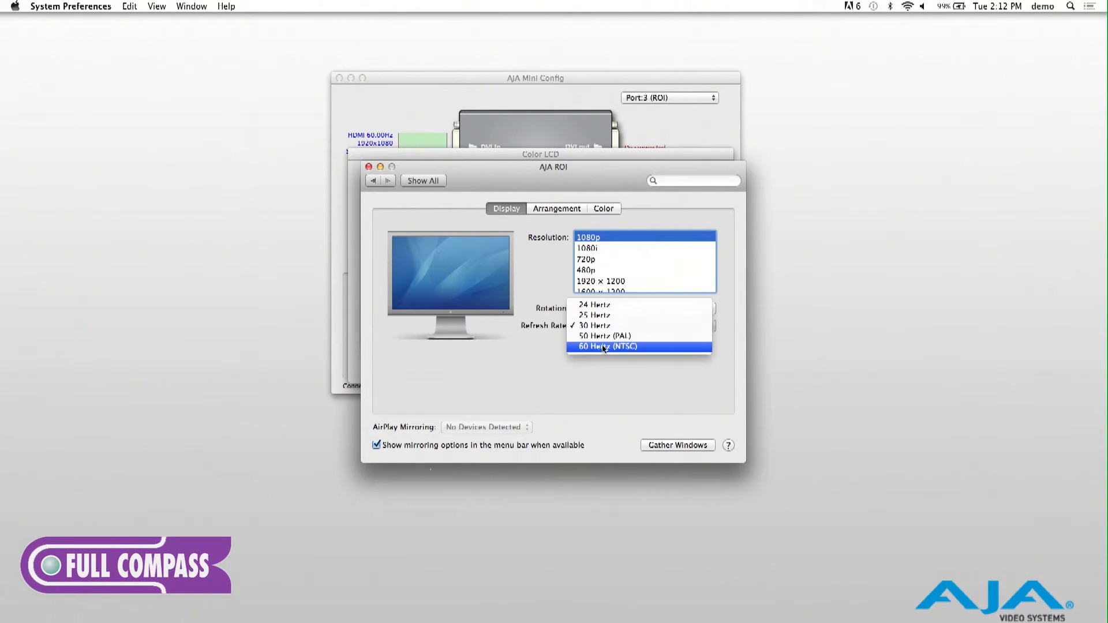
click(605, 348)
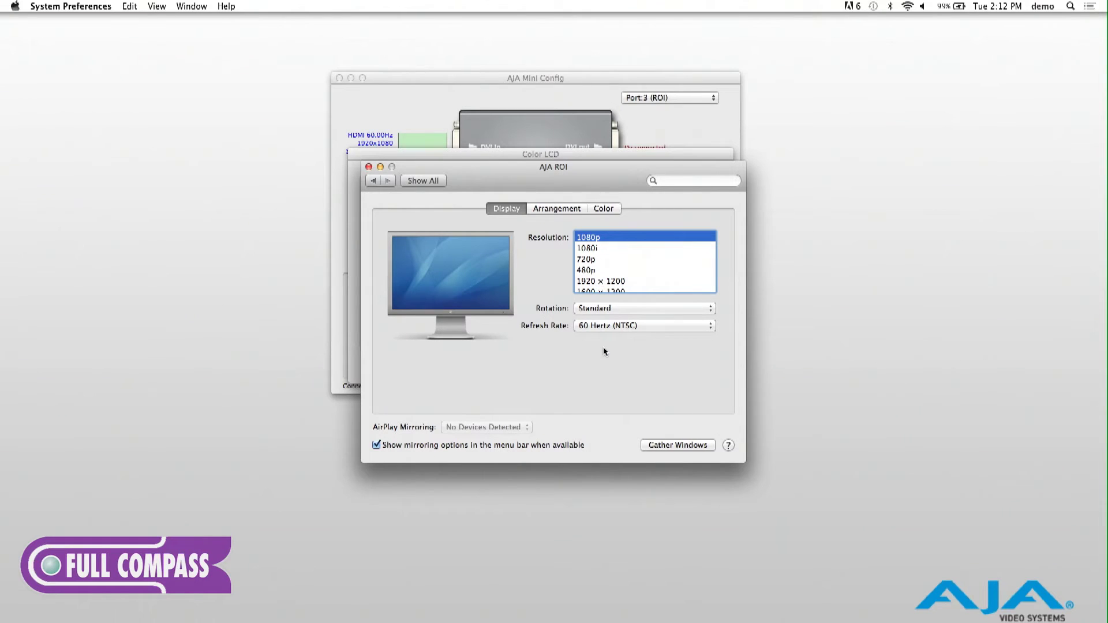
key(super+q)
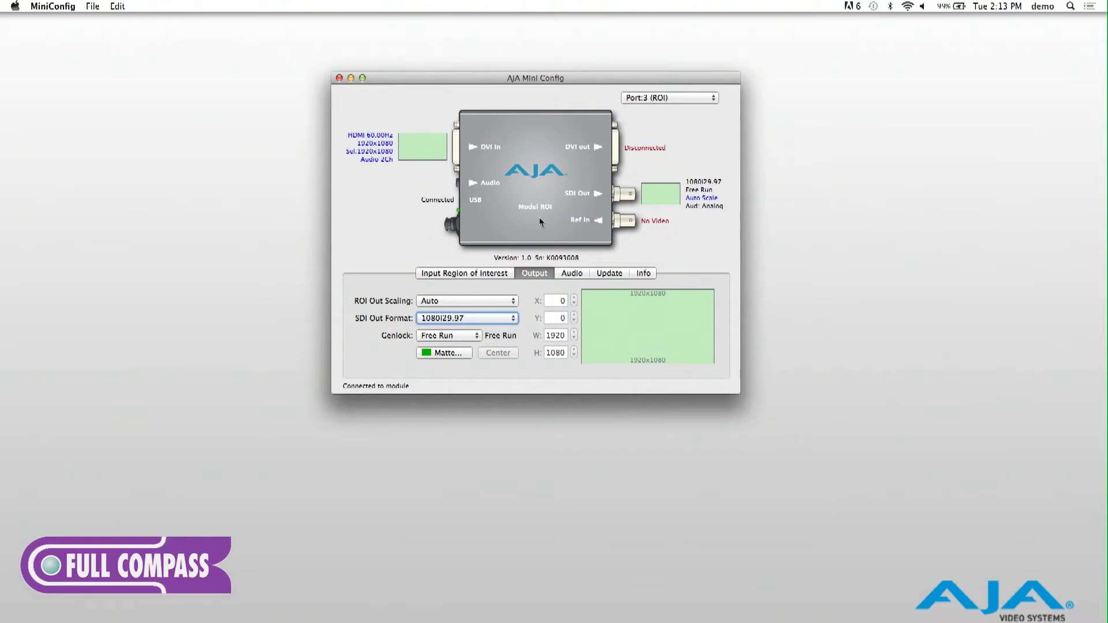
Step: Check Output, keeping SDI Out Format at 1080i29.97, glance at Audio, then return to Input Region of Interest
click(479, 275)
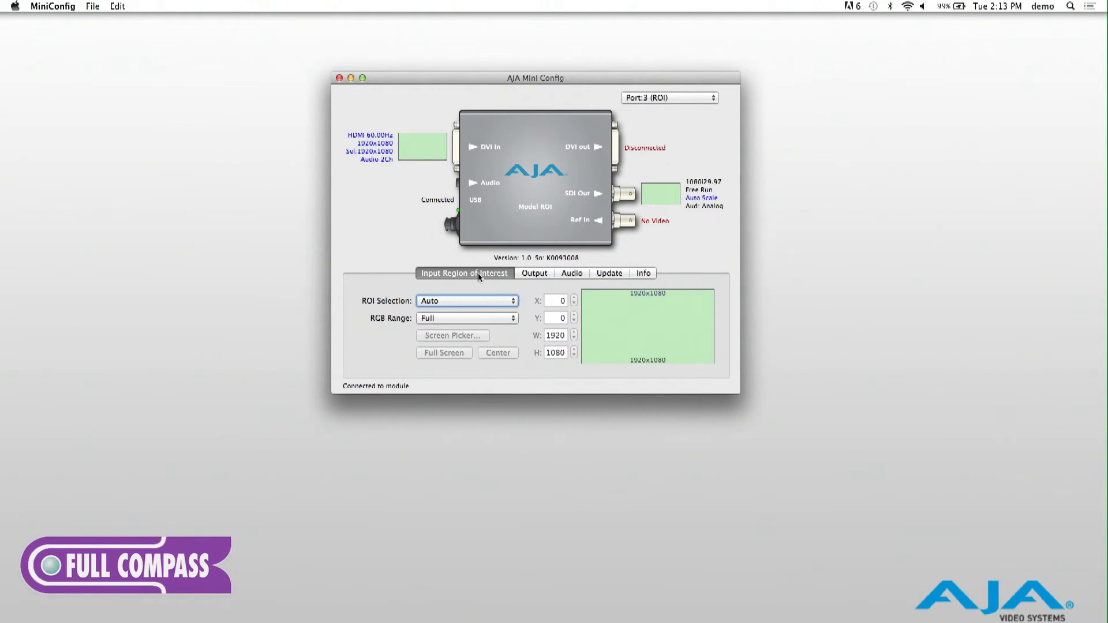
click(539, 277)
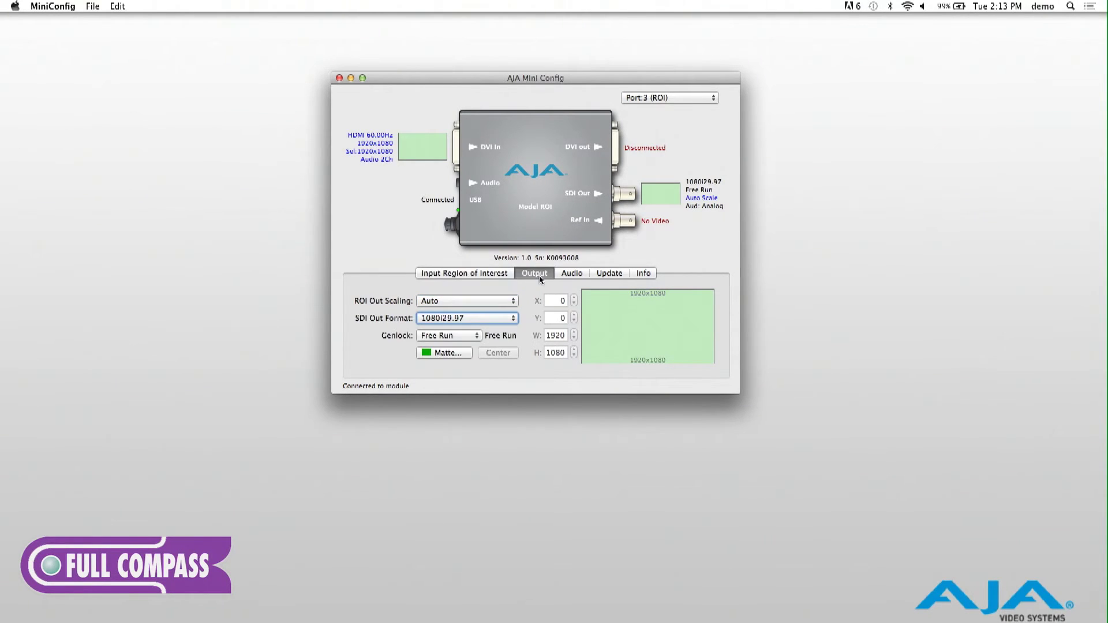
click(501, 319)
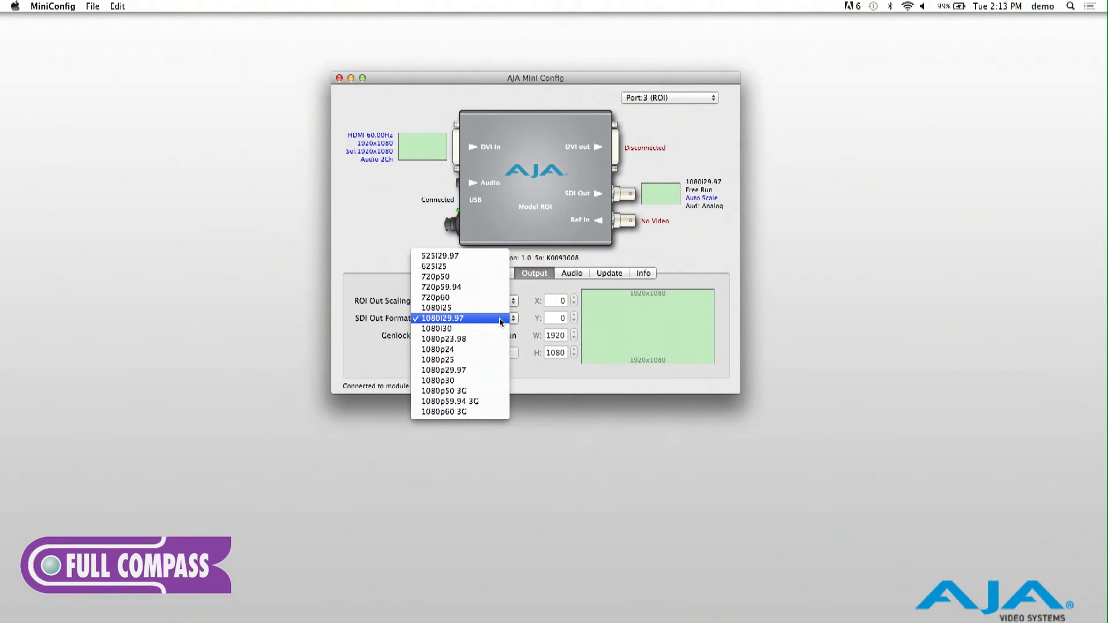
click(552, 284)
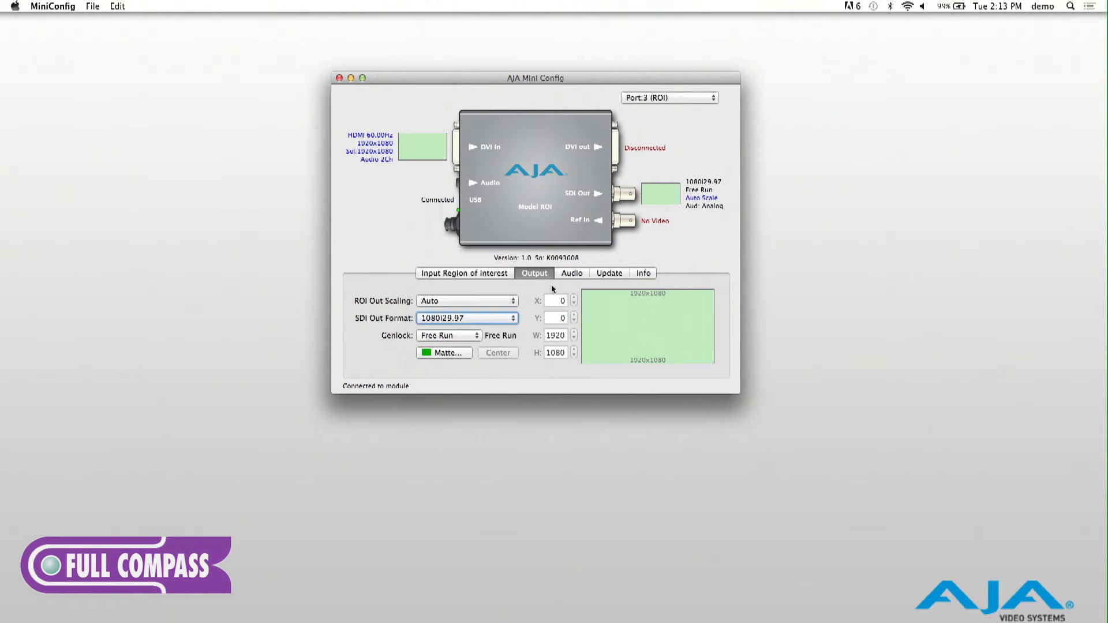
click(572, 273)
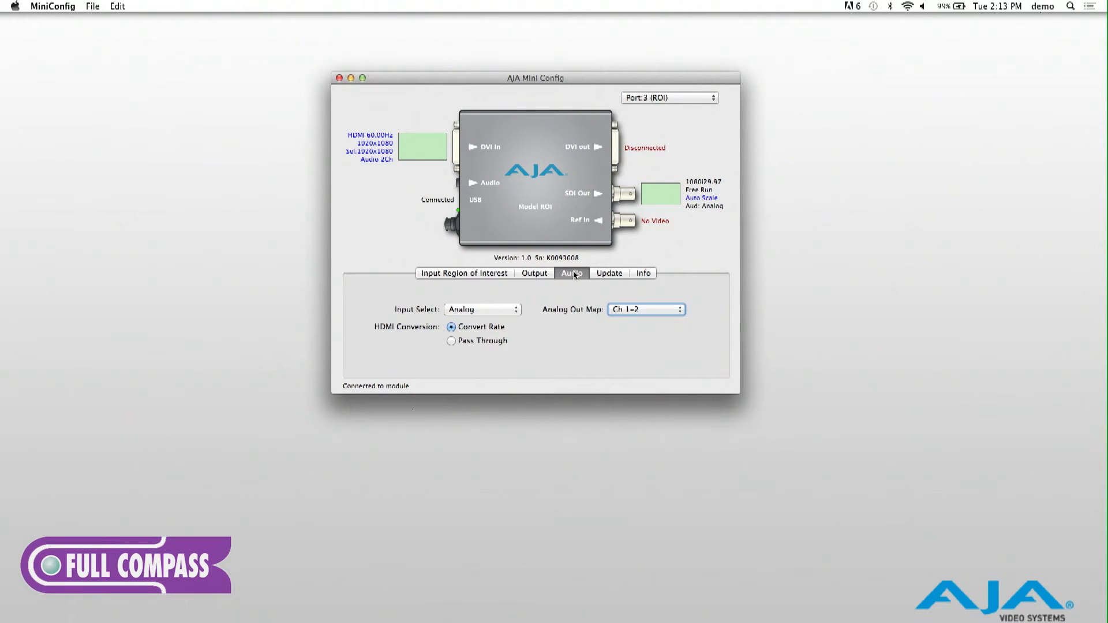
click(484, 274)
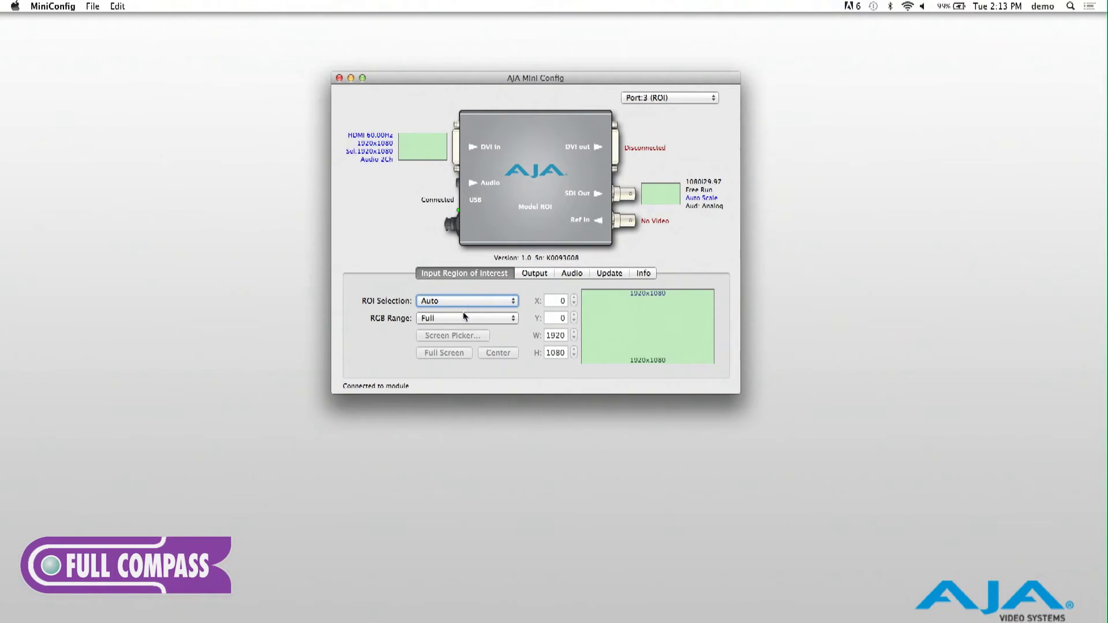
Step: Choose SMPTE instead of Full in the RGB Range popup
click(465, 317)
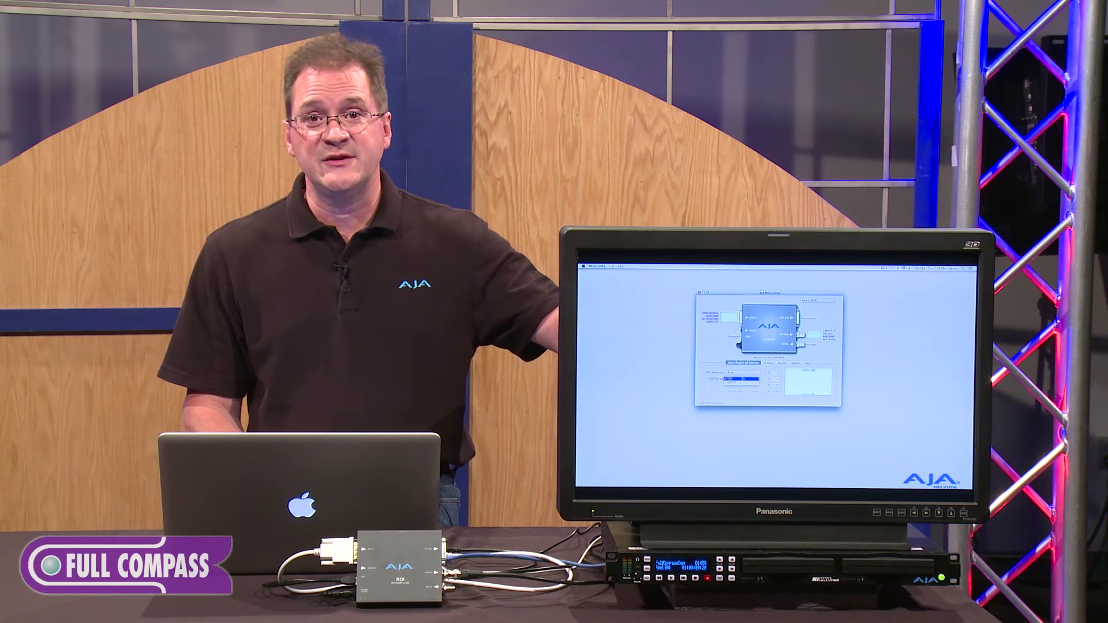
click(744, 382)
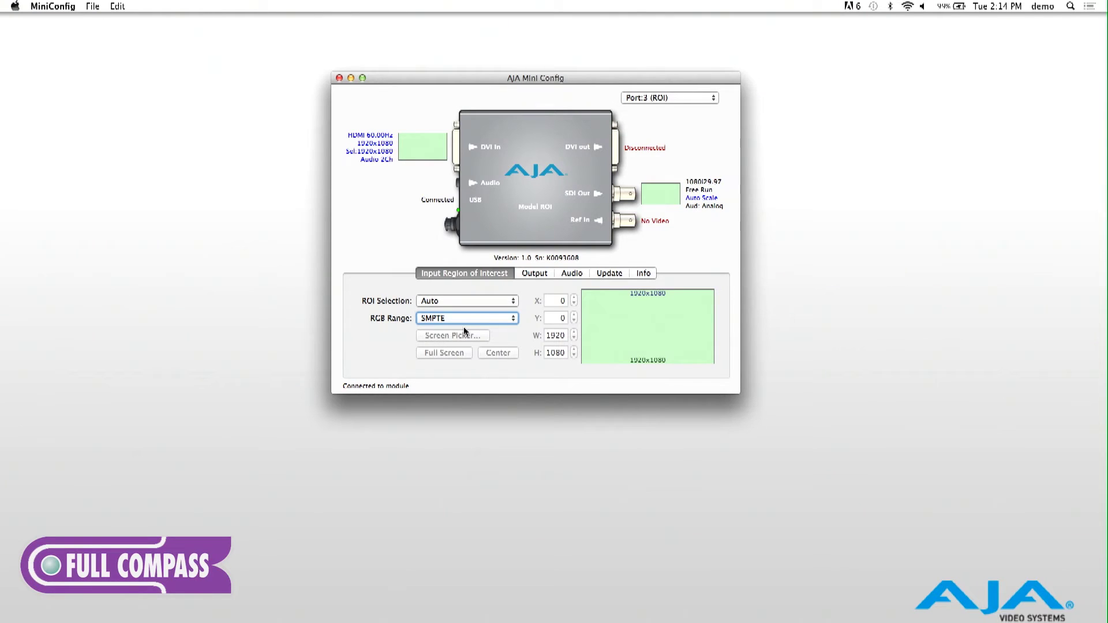
Step: Restore RGB Range to Full and make ROI Selection Variable (1536 × 864 at 192, 108)
click(464, 323)
click(470, 310)
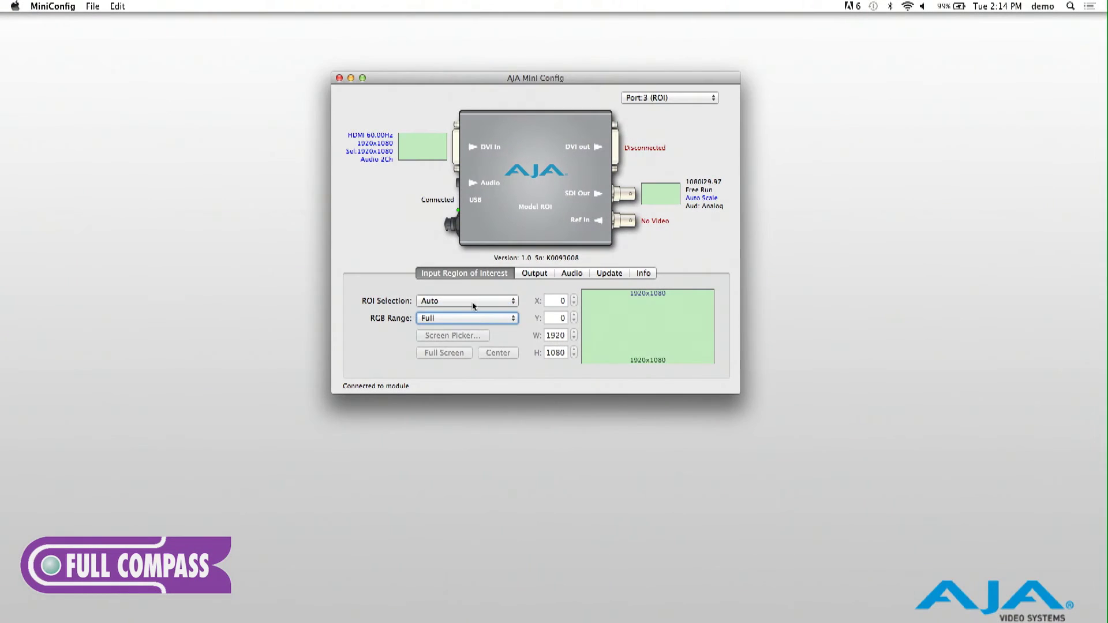
click(472, 301)
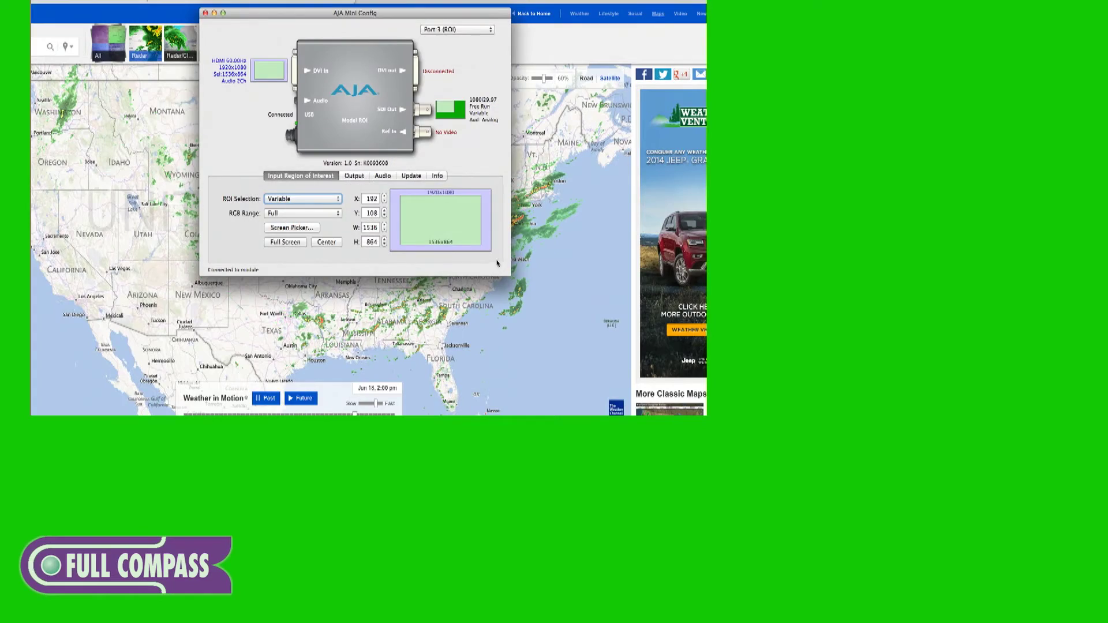
Step: Redraw the region with Screen Picker to about 583 × 332 over the East Coast
drag(418, 17, 315, 3)
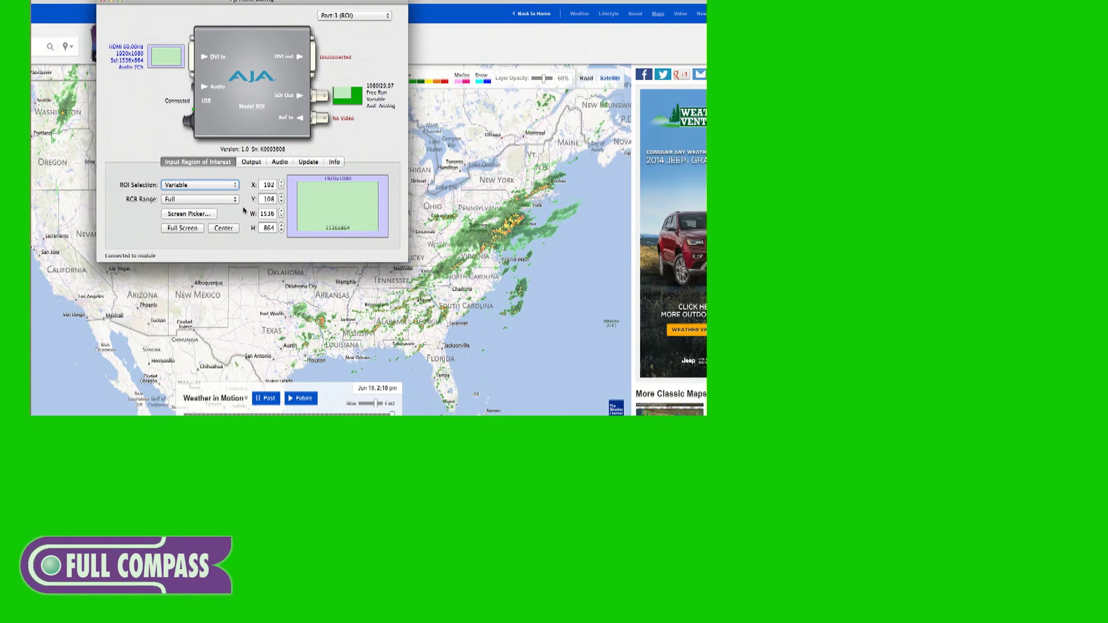
click(210, 215)
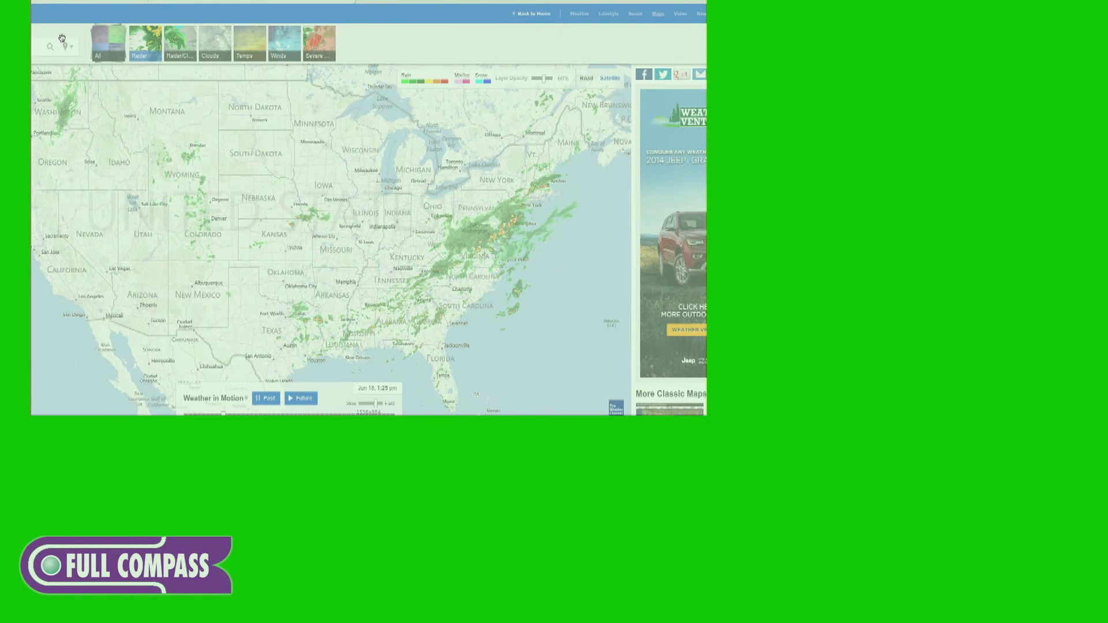
mouse_move(32, 1)
mouse_down()
mouse_move(387, 168)
mouse_move(33, 3)
mouse_up()
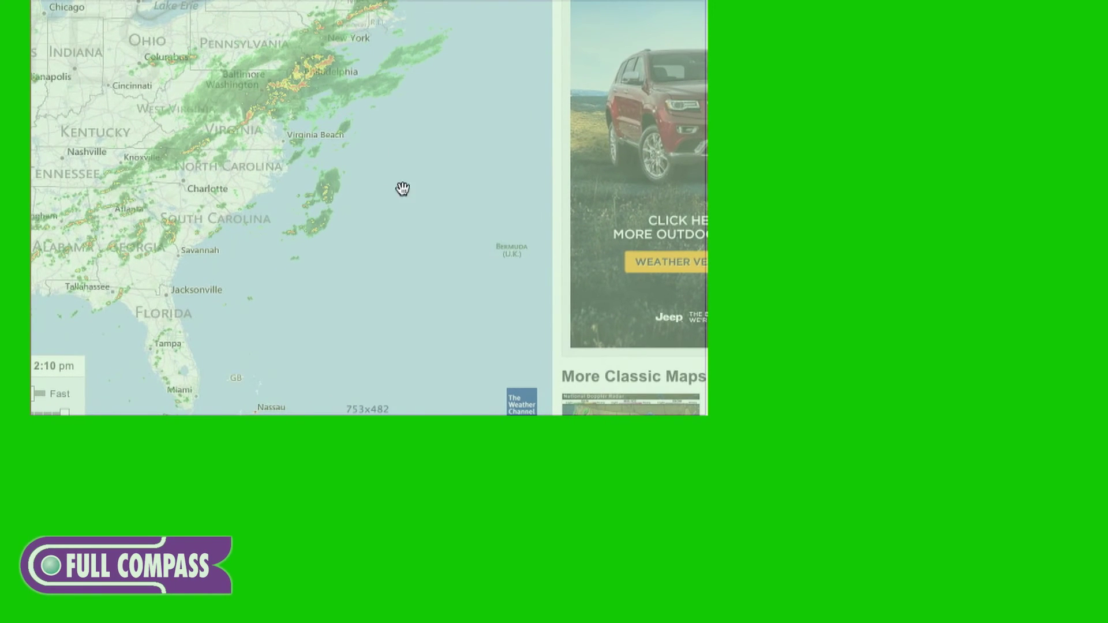
drag(700, 410, 700, 410)
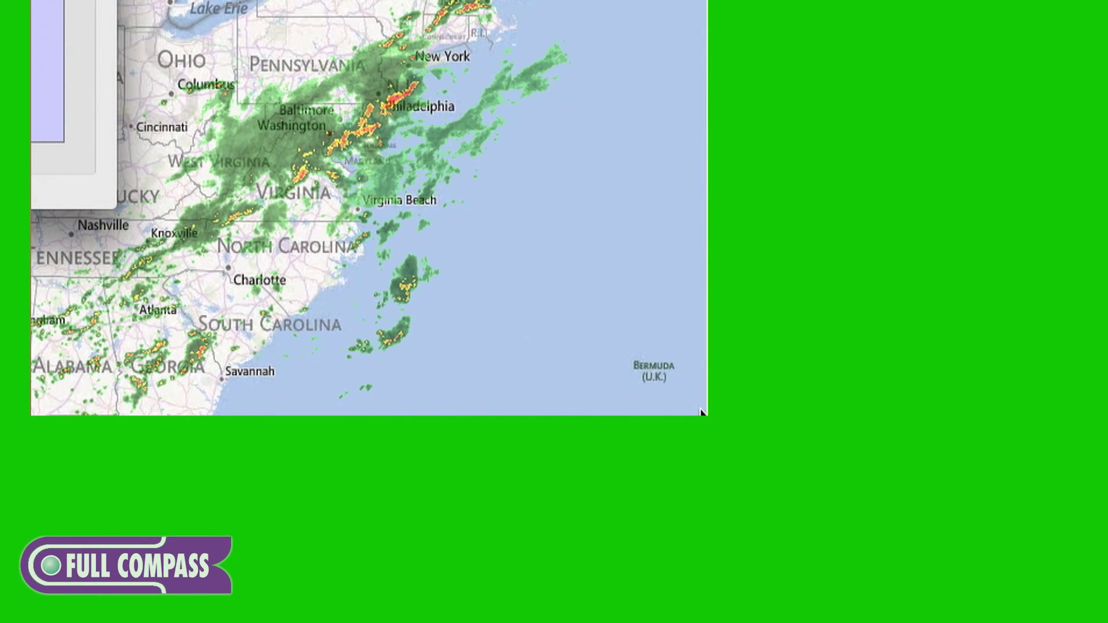